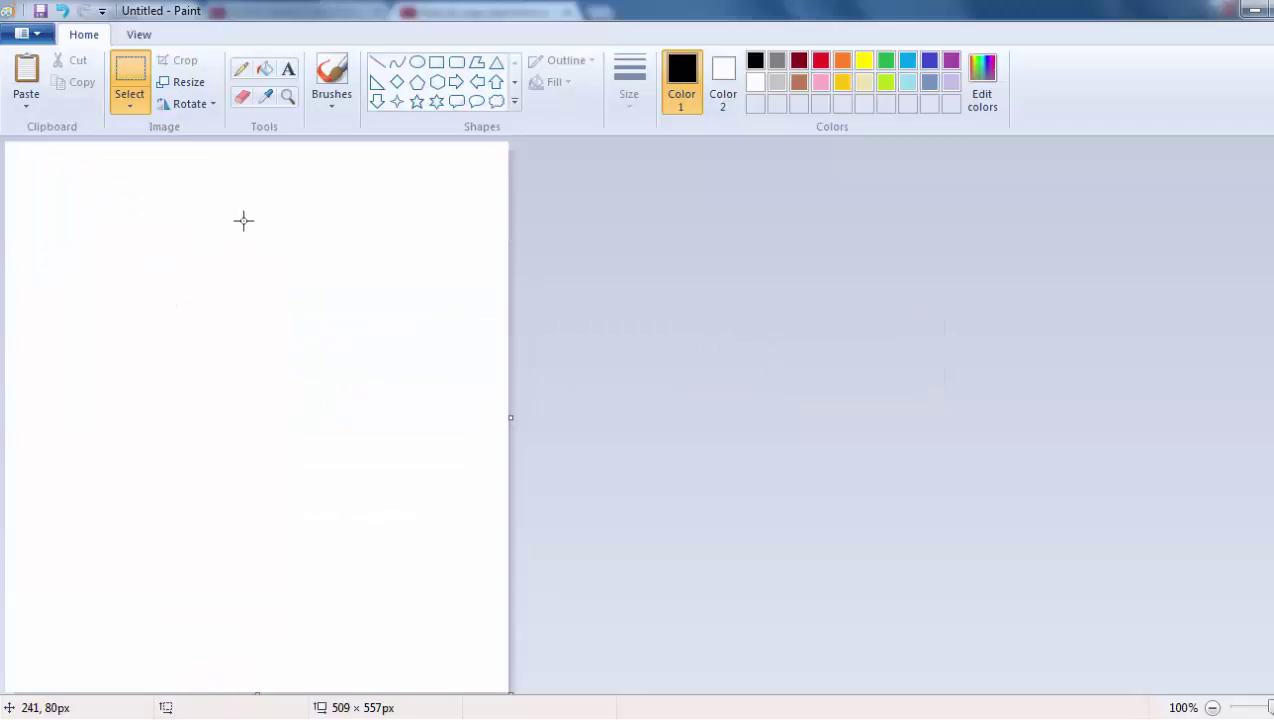
Step: Paste the 1360 × 768 YouTube/PDF browser screenshot onto the Paint canvas
key("ctrl+v")
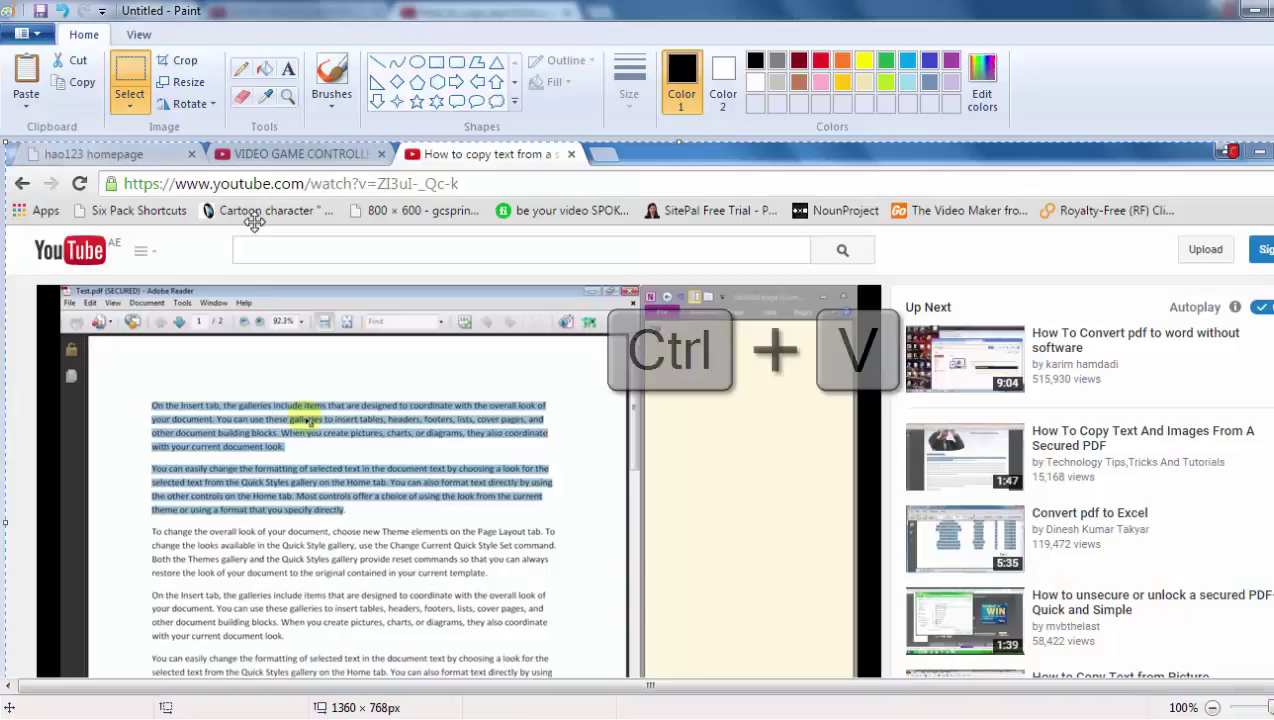
scroll(248, 222, "down", 3)
scroll(254, 229, "up", 3)
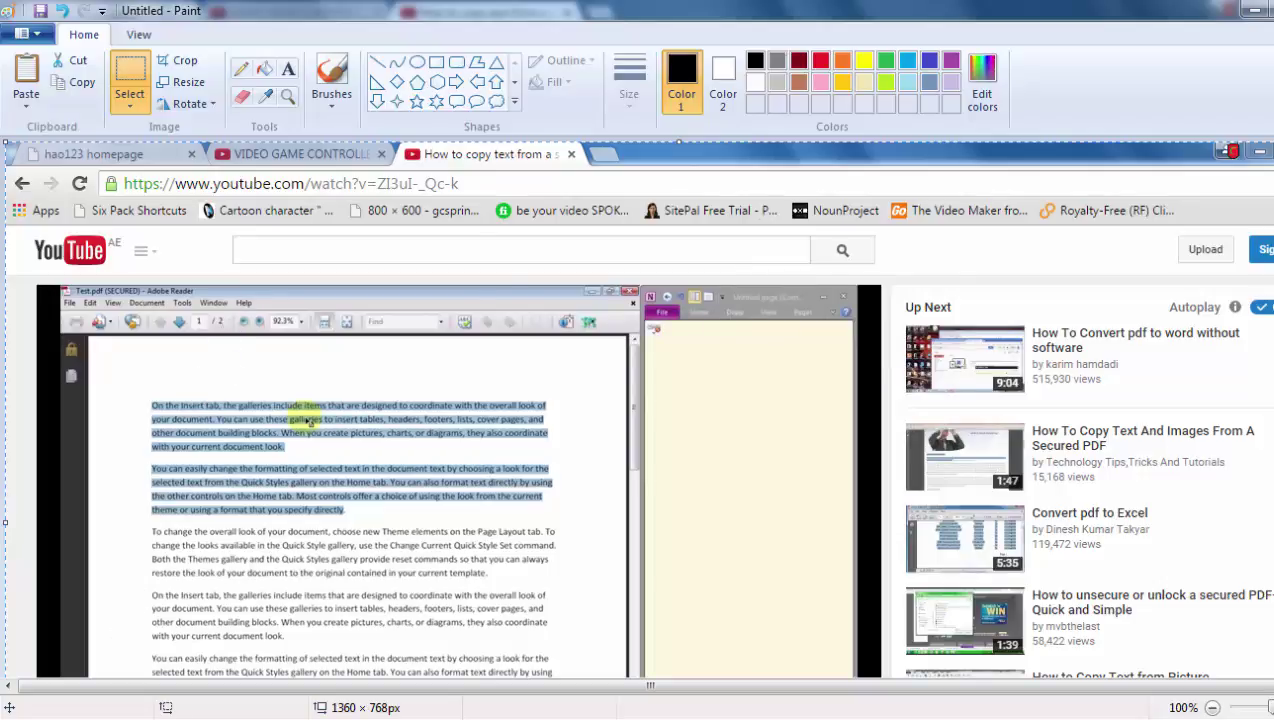
Step: Capture the Libraries window, then exit Paint without saving the browser screenshot
left_click(163, 717)
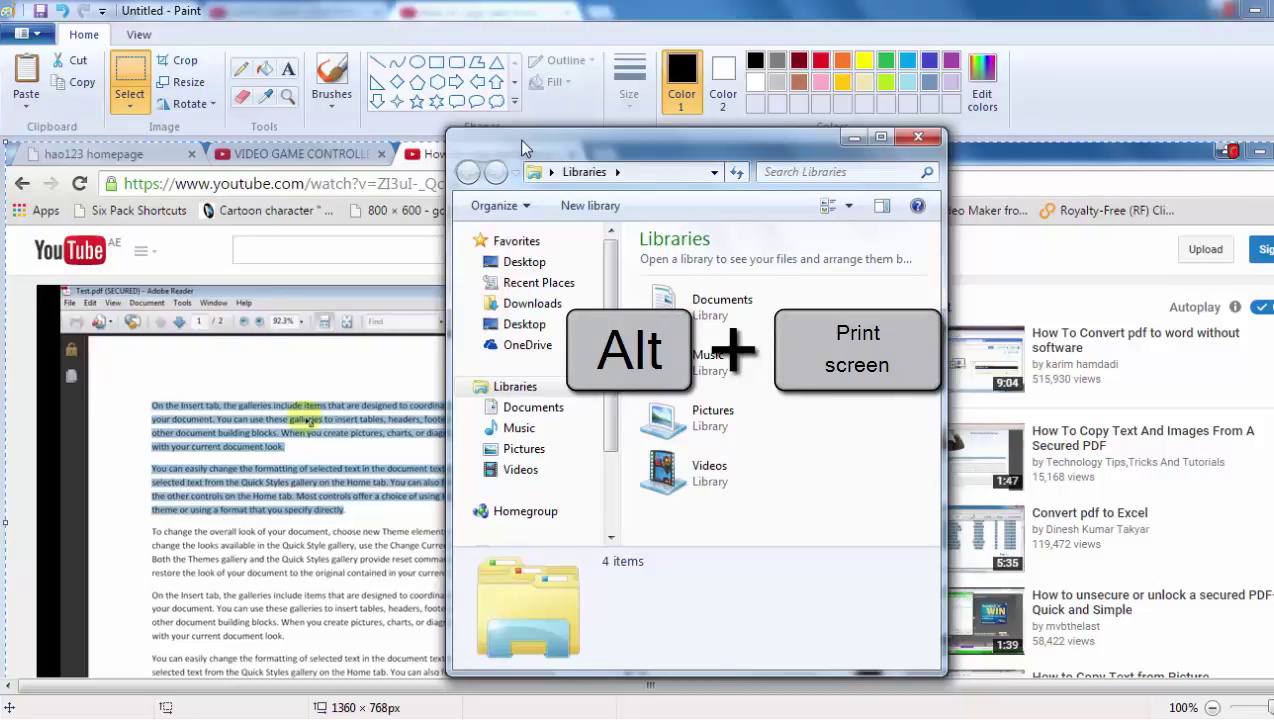
left_click(854, 137)
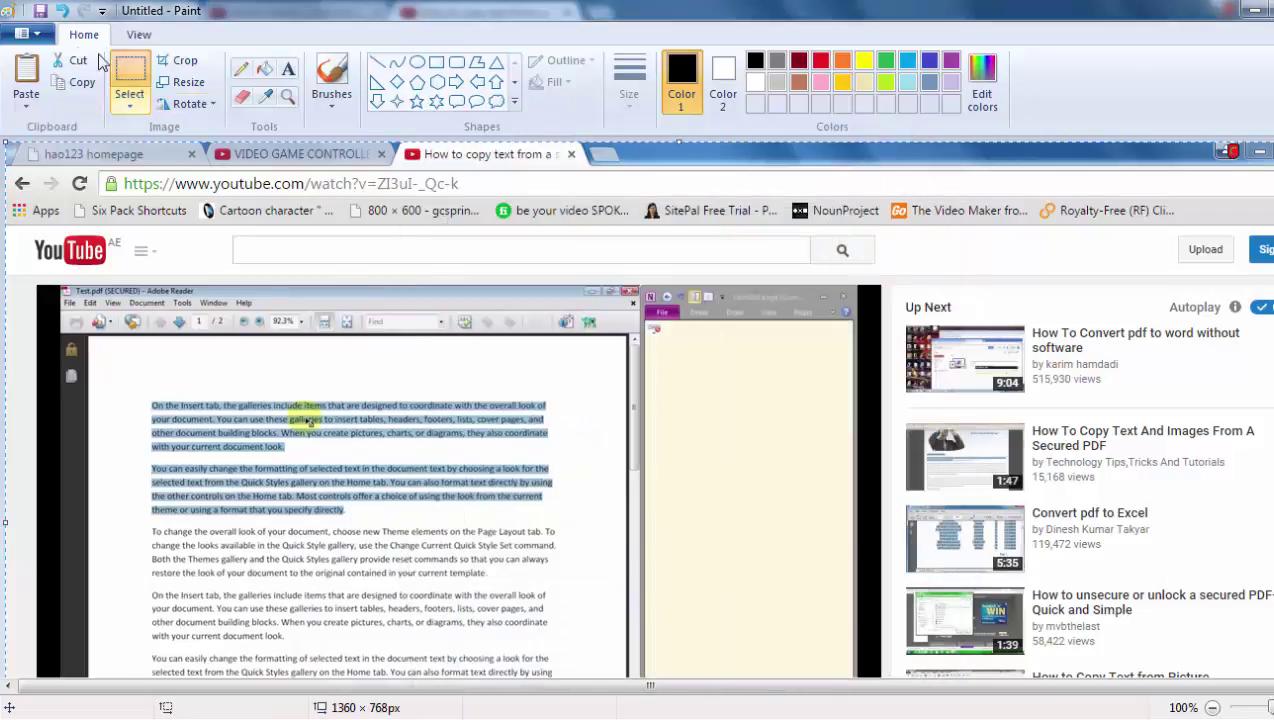
left_click(22, 33)
left_click(45, 512)
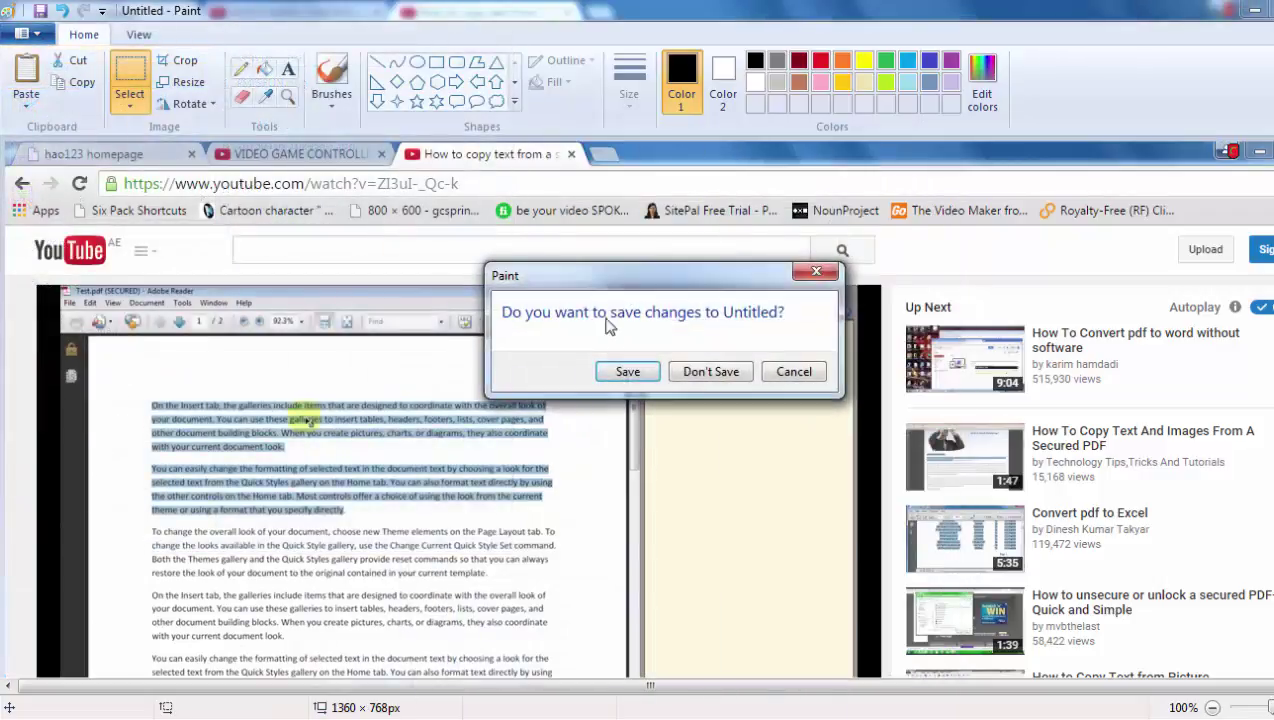
left_click(710, 371)
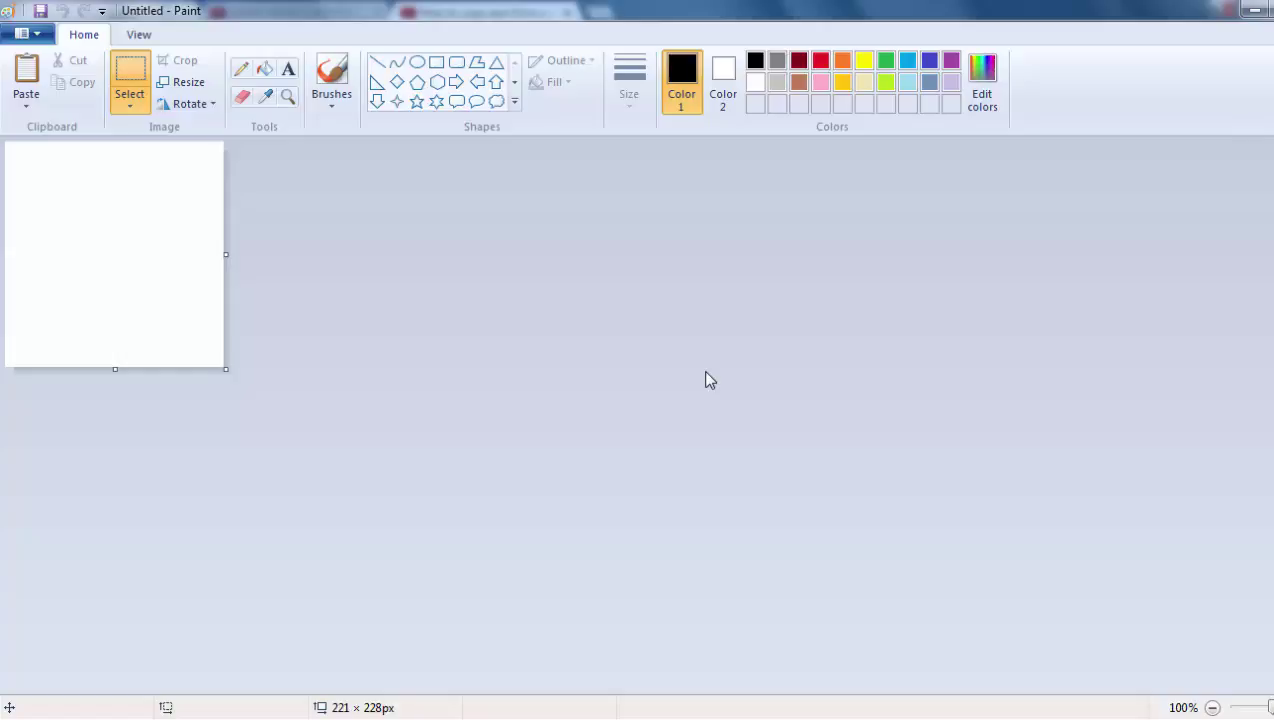
Step: Paste the Libraries window capture onto the canvas and start a Start-menu search for OneNote
key("ctrl+v")
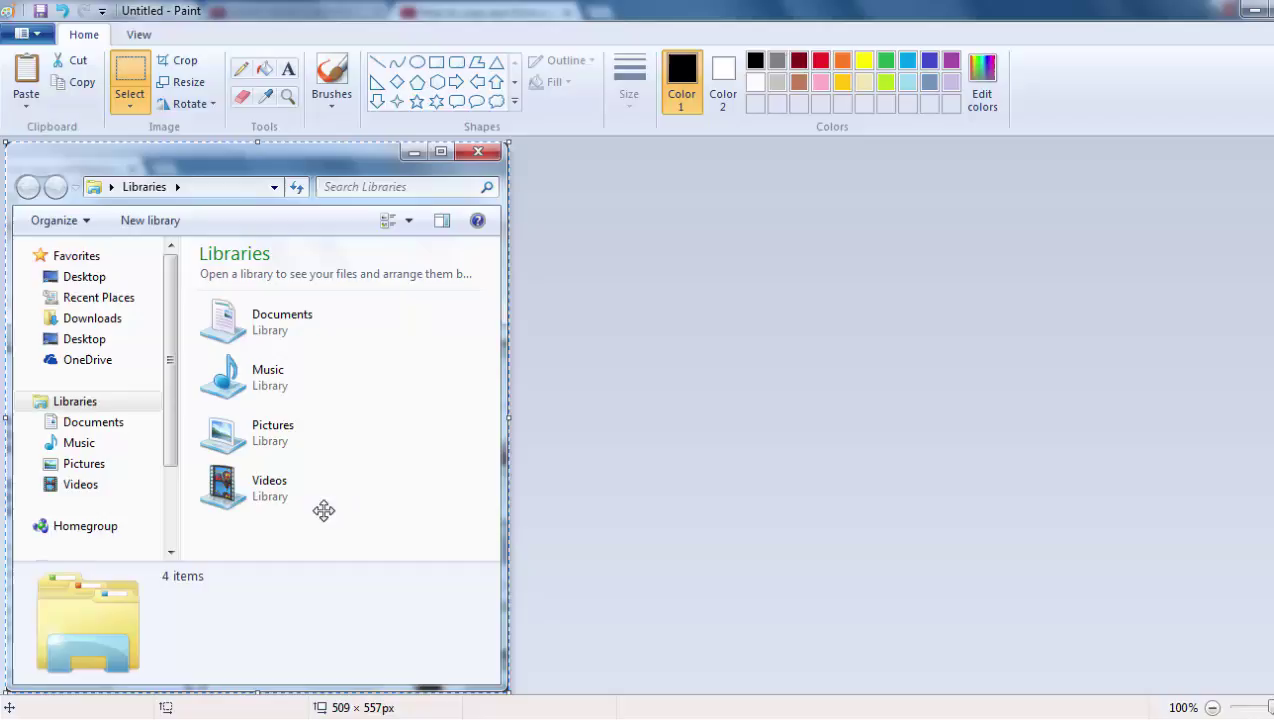
key("super")
Step: Launch OneNote 2013 via 'onen' and insert a screen clipping of the Explorer address bar
type("onen")
left_click(60, 84)
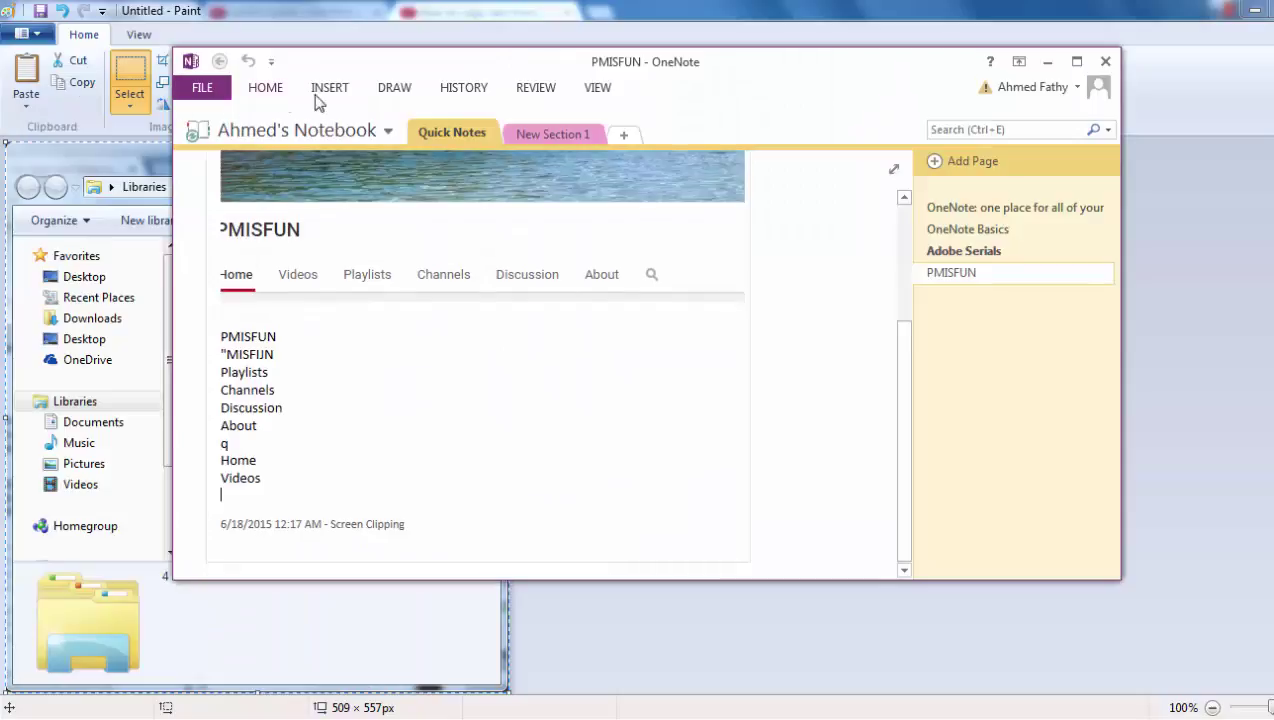
left_click(330, 90)
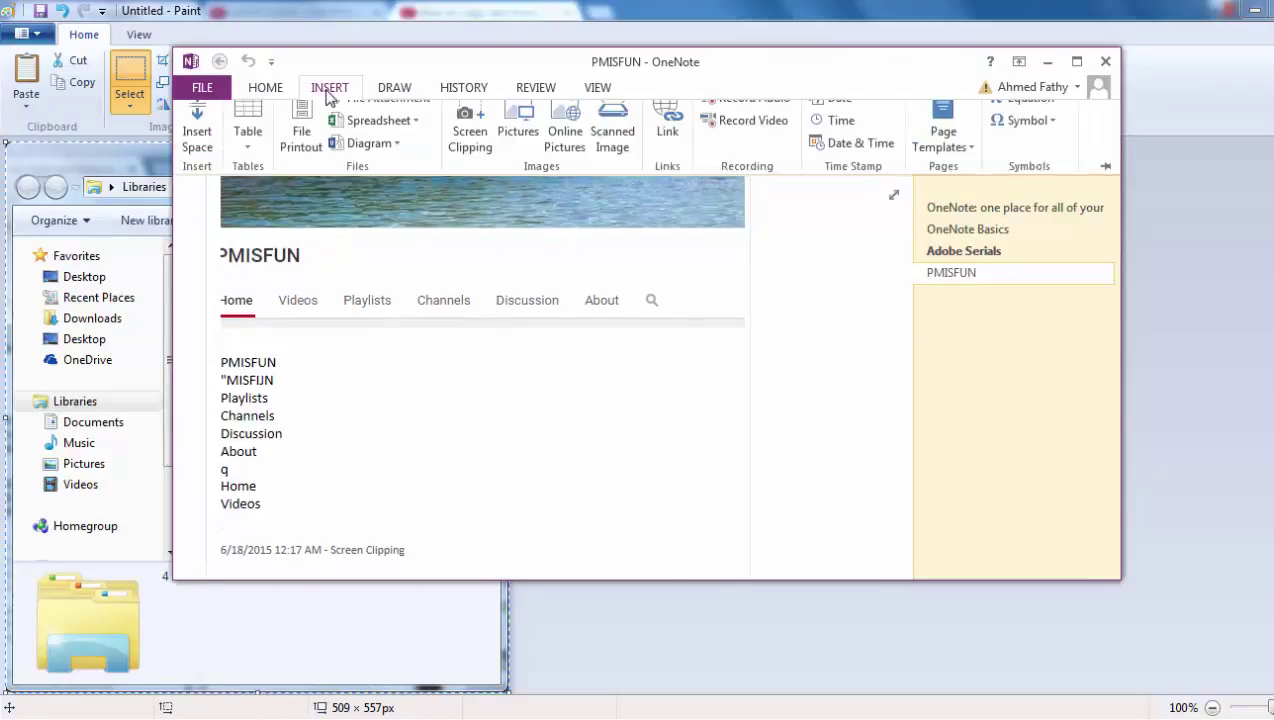
left_click(471, 157)
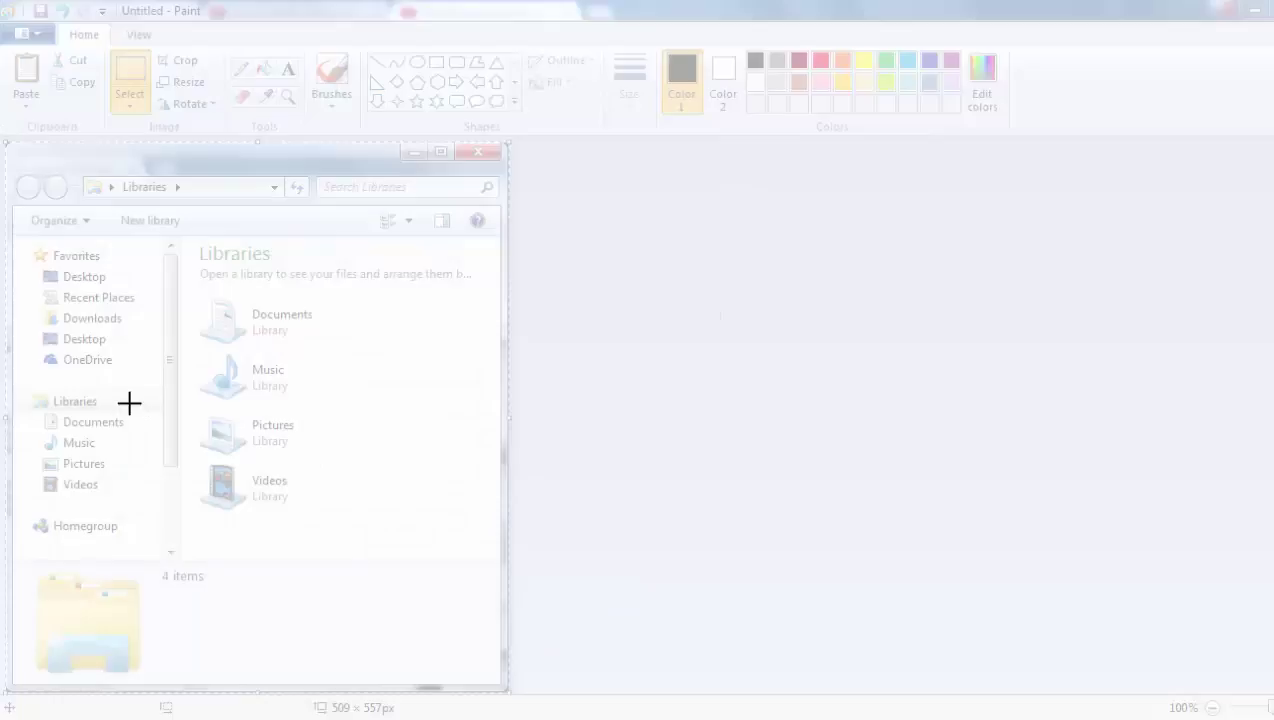
left_click_drag(14, 140, 302, 213)
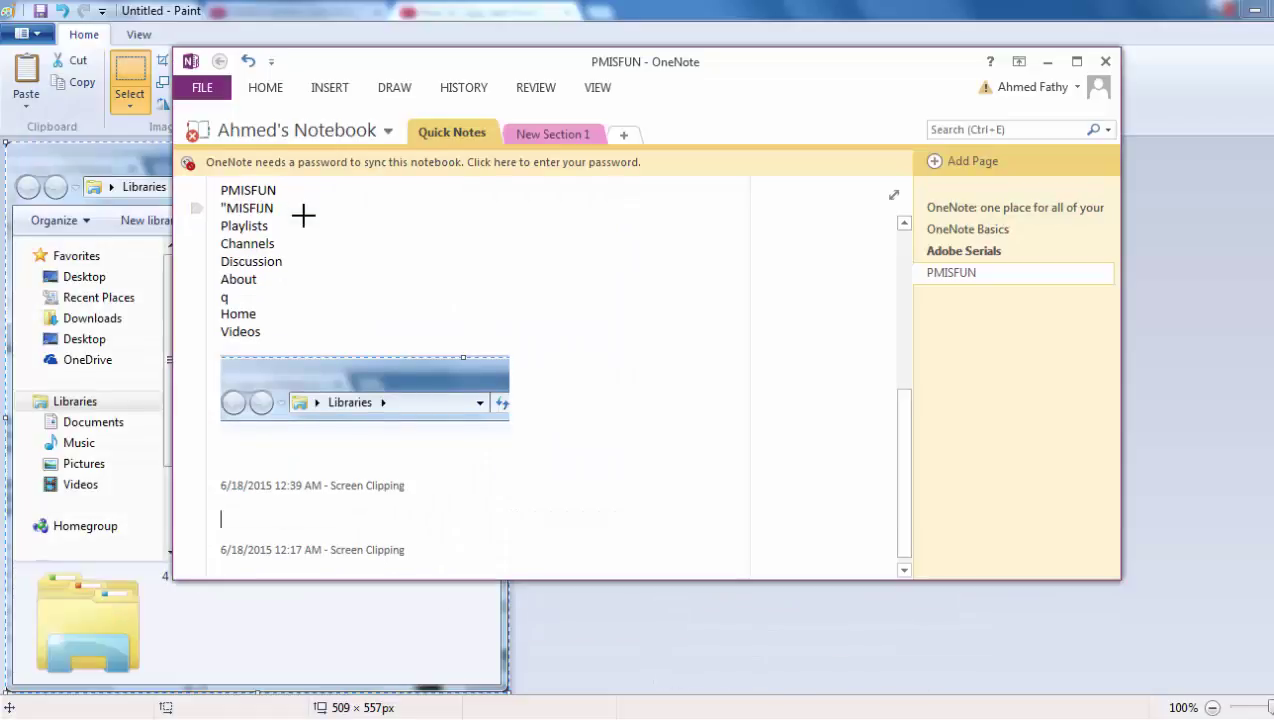
Step: Copy the clipping's text and paste 'Libraries' as text beneath it
left_click(377, 404)
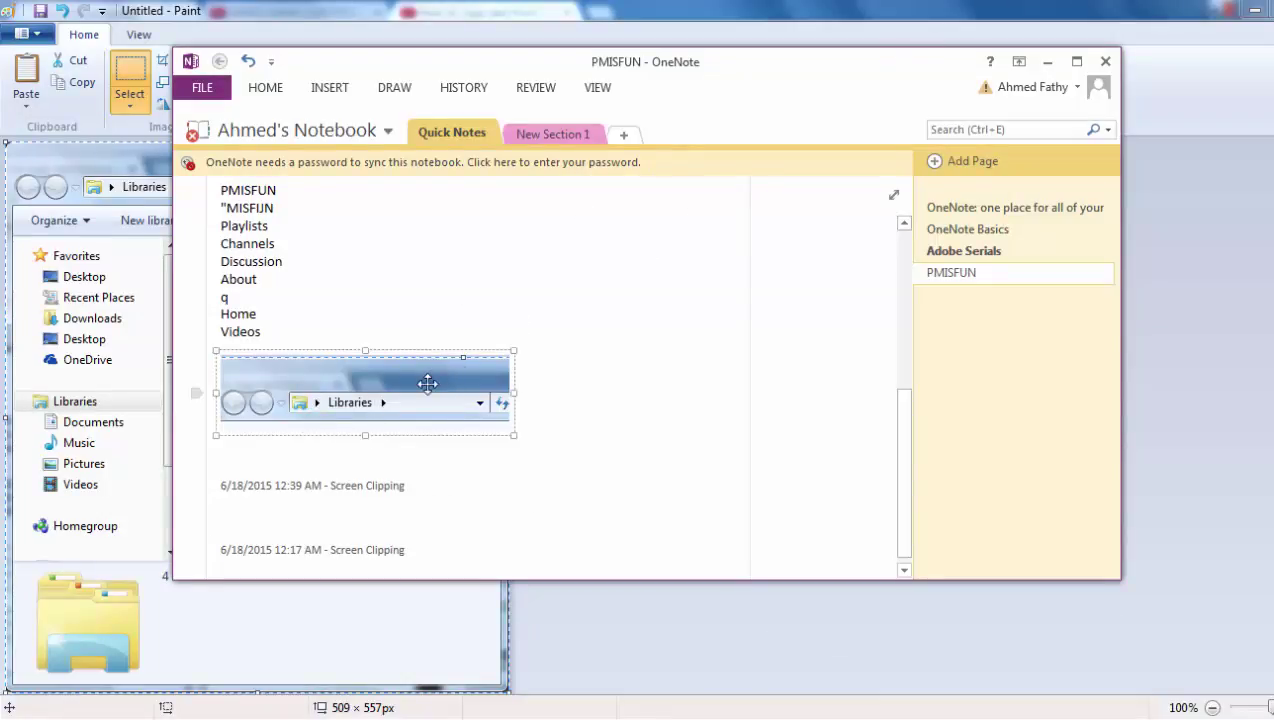
right_click(432, 385)
left_click(471, 383)
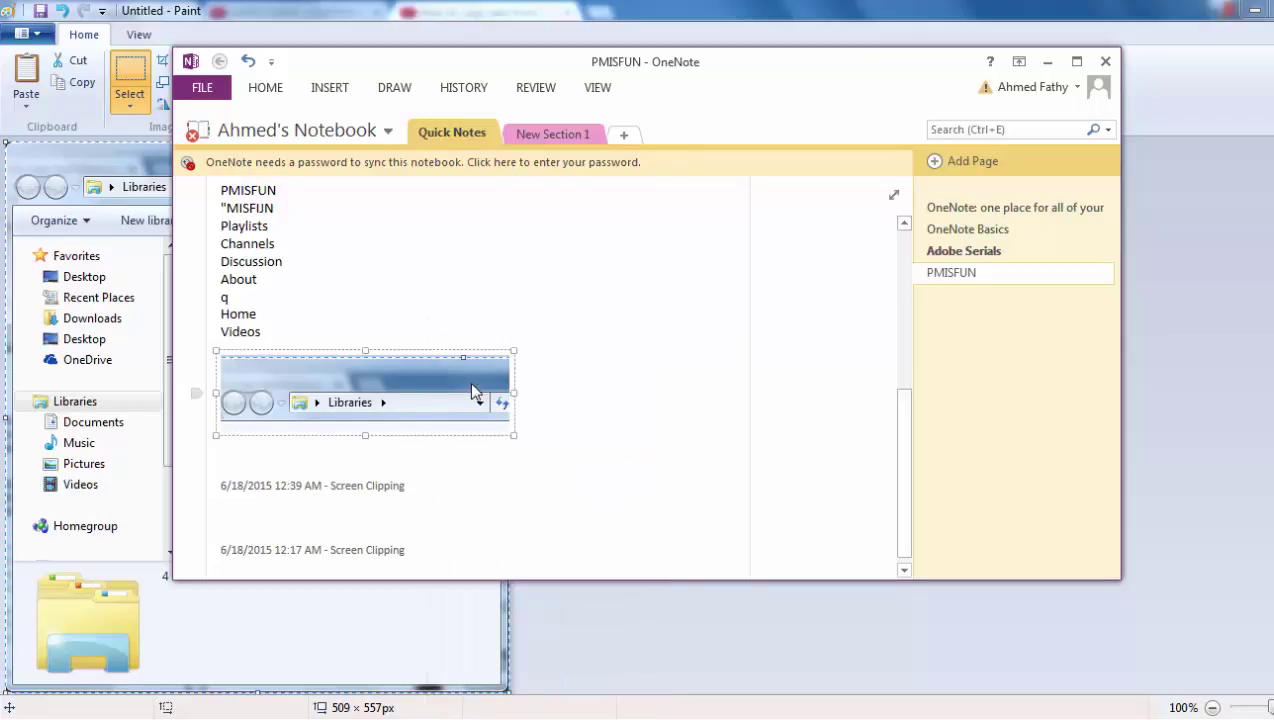
left_click(532, 285)
right_click(344, 464)
left_click(451, 551)
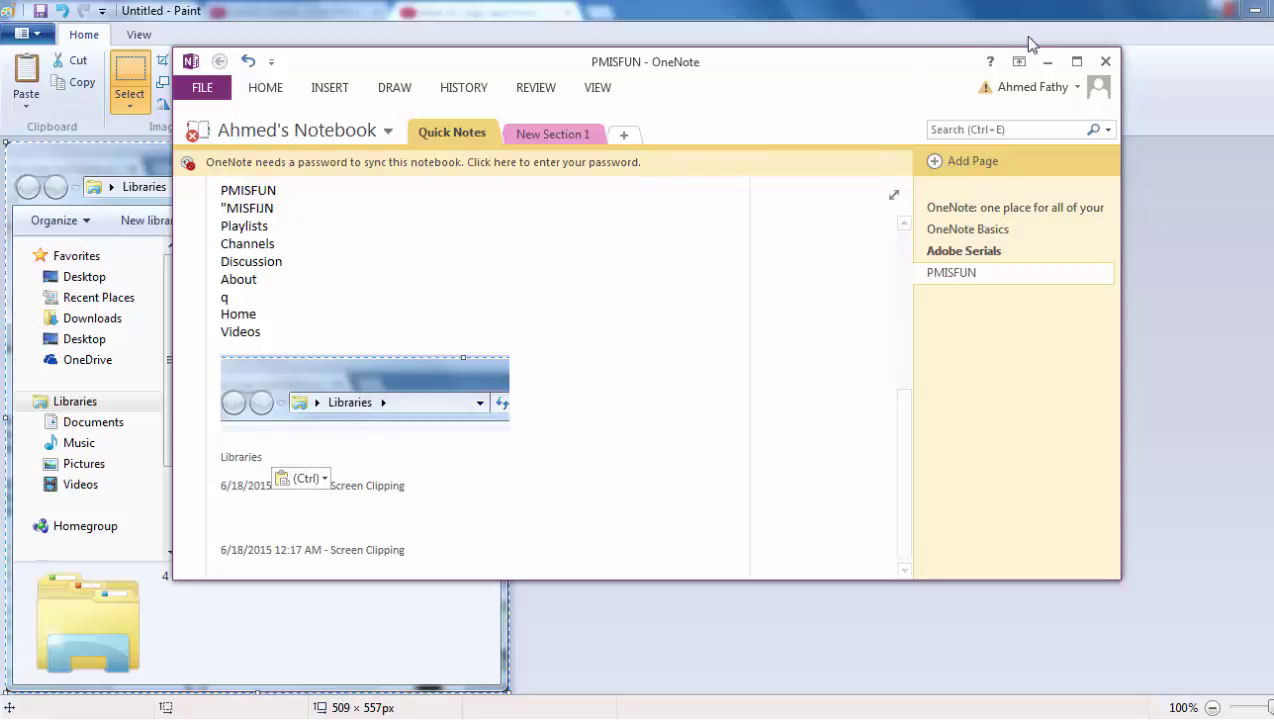
Step: Minimize OneNote and take a Win+S screen clipping around the Libraries heading in Paint
left_click(1047, 61)
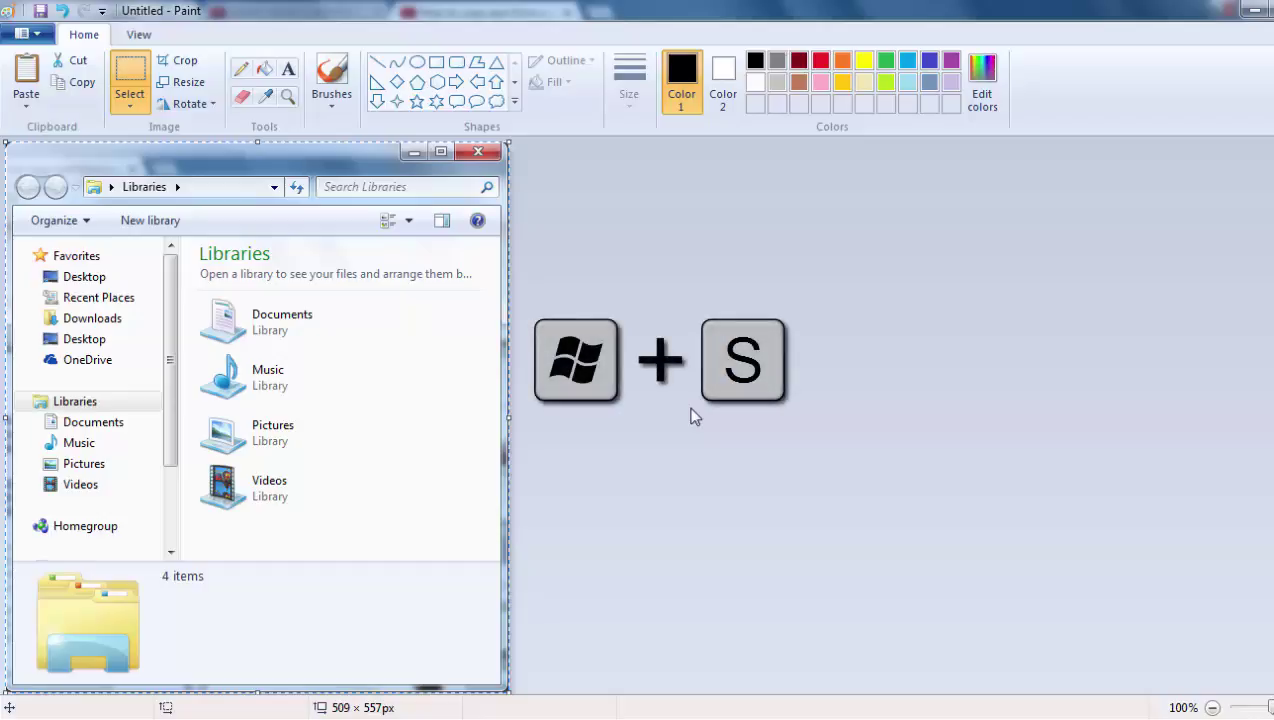
key("super+s")
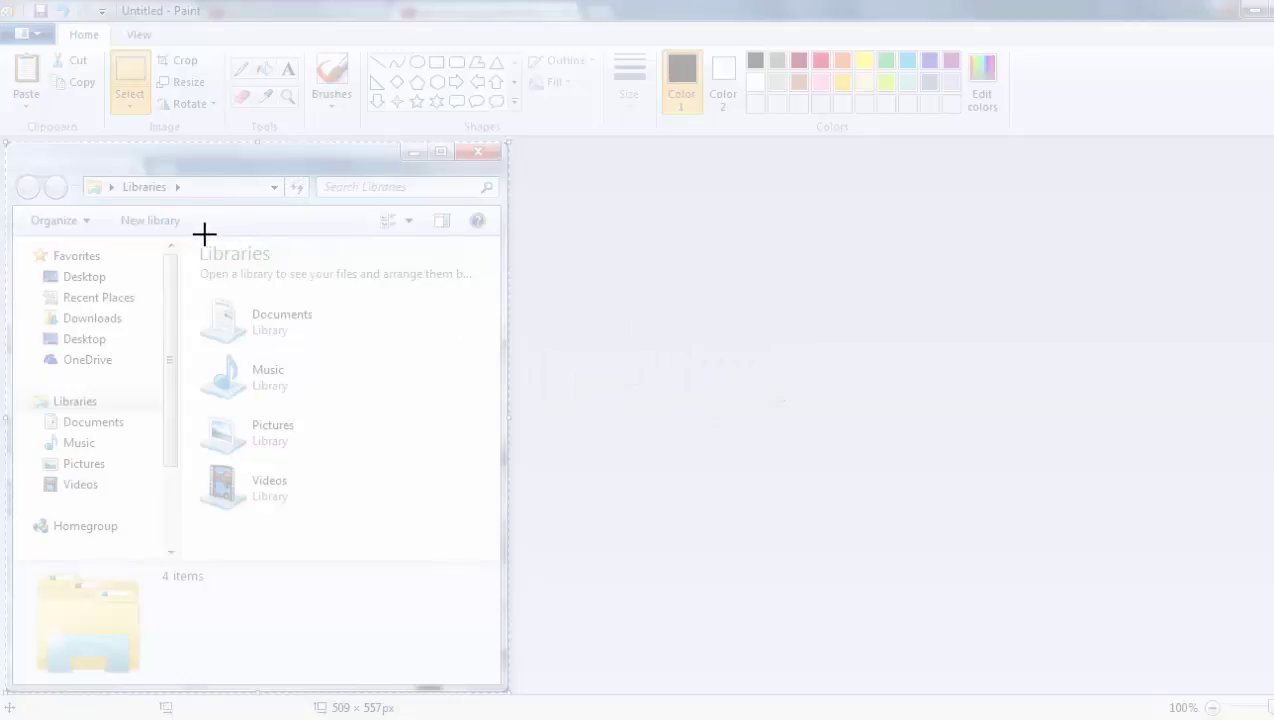
left_click_drag(190, 238, 479, 294)
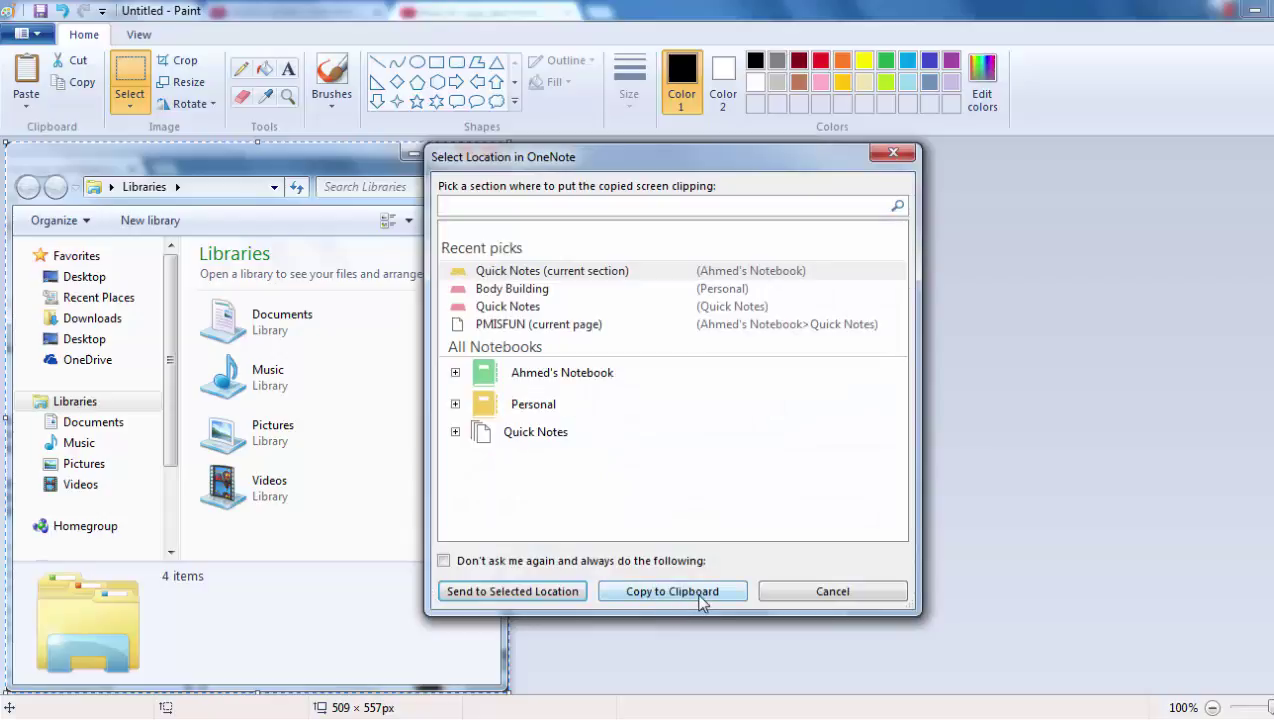
Step: Start a new Paint image without saving the old one and paste the Libraries clipping
left_click(636, 590)
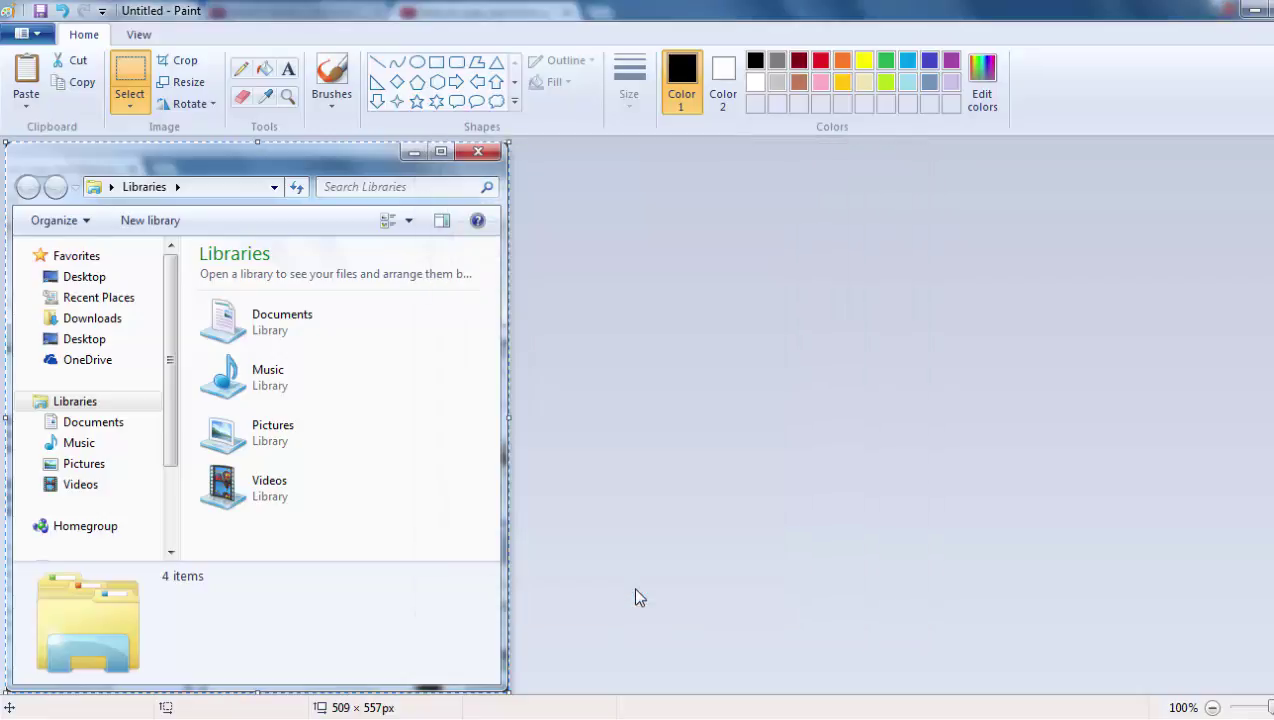
left_click(40, 38)
left_click(50, 63)
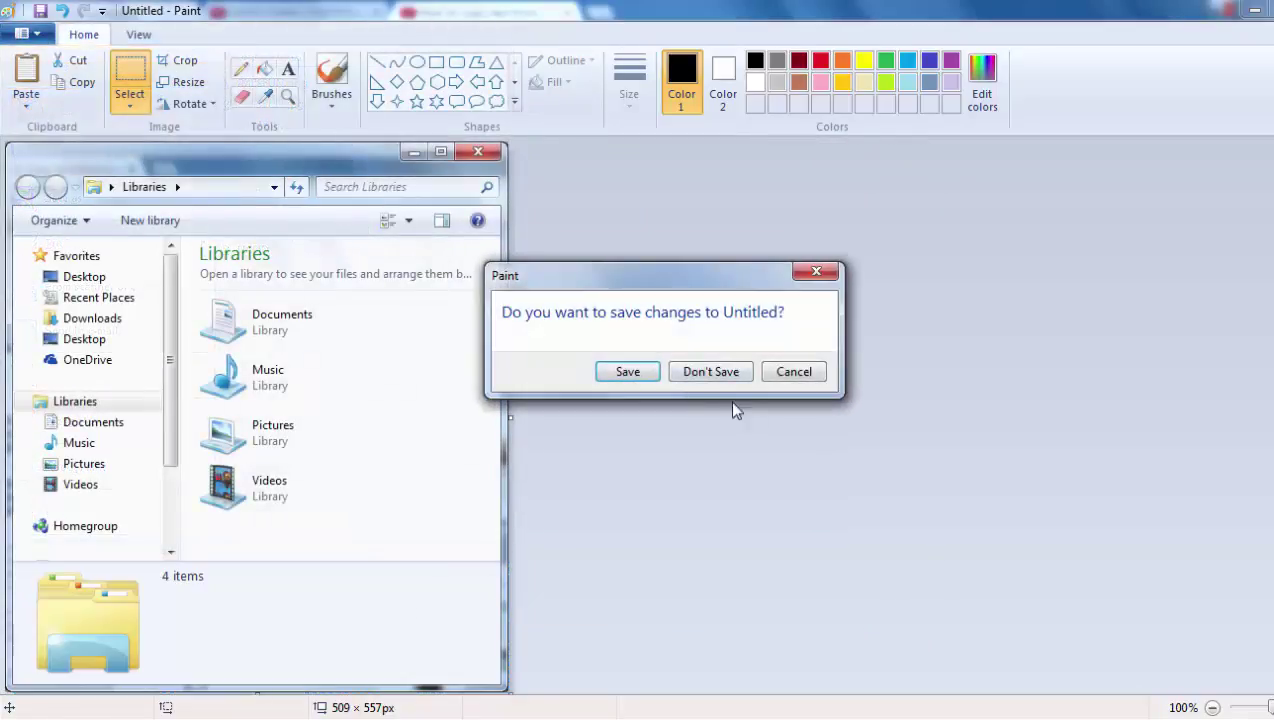
left_click(716, 373)
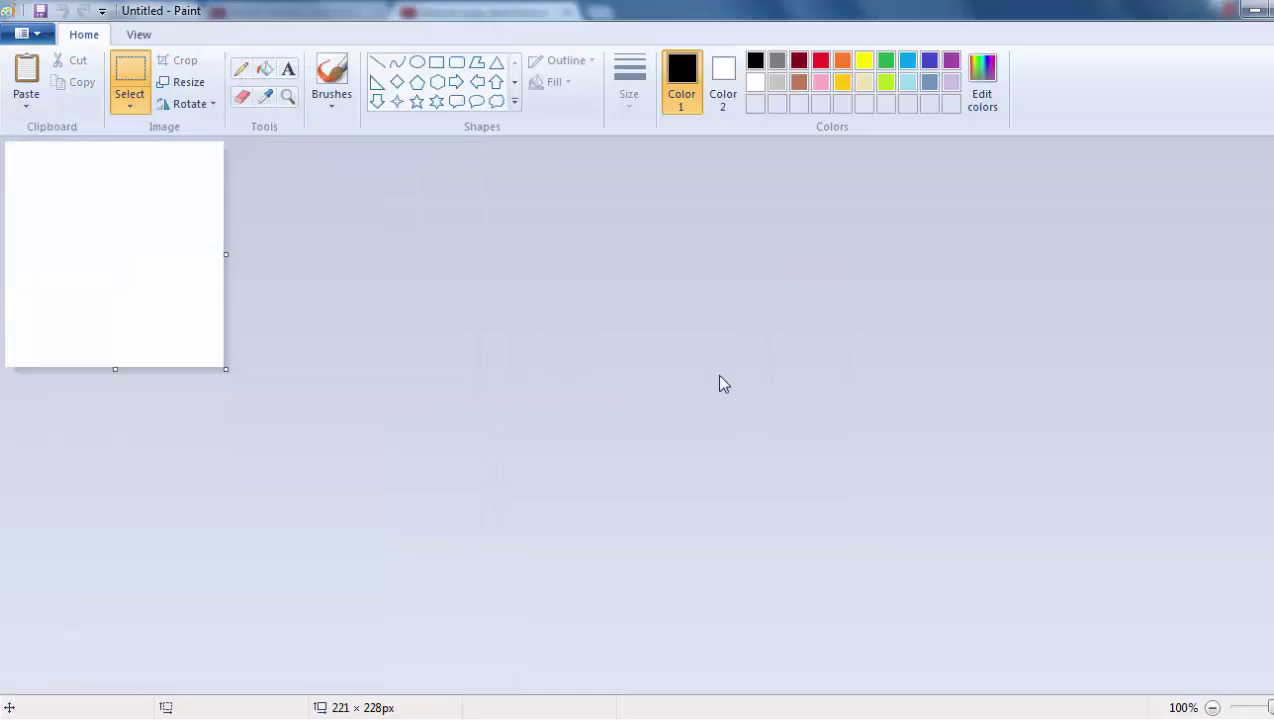
key("ctrl+v")
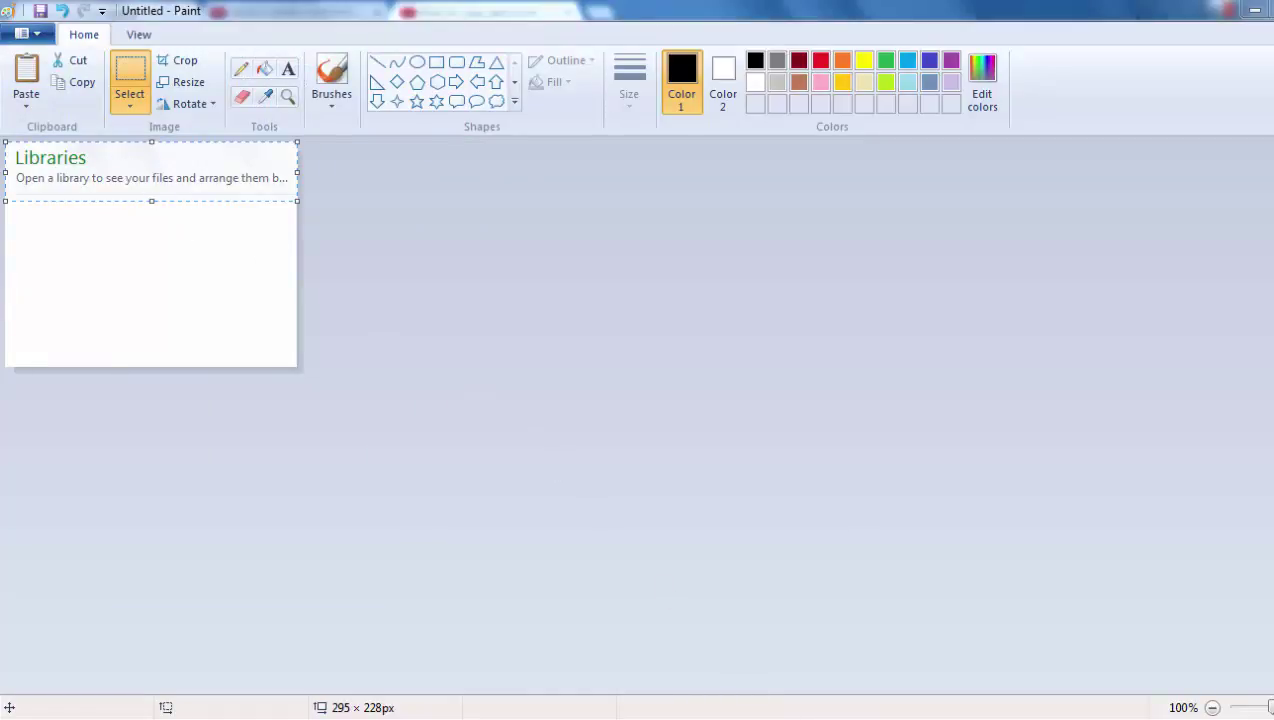
Step: Paste the clipping into the OneNote note, add its extracted text as plain text, then minimize OneNote
key("alt+Tab")
left_click(495, 440)
key("ctrl+v")
left_click(313, 473)
right_click(314, 473)
left_click(399, 136)
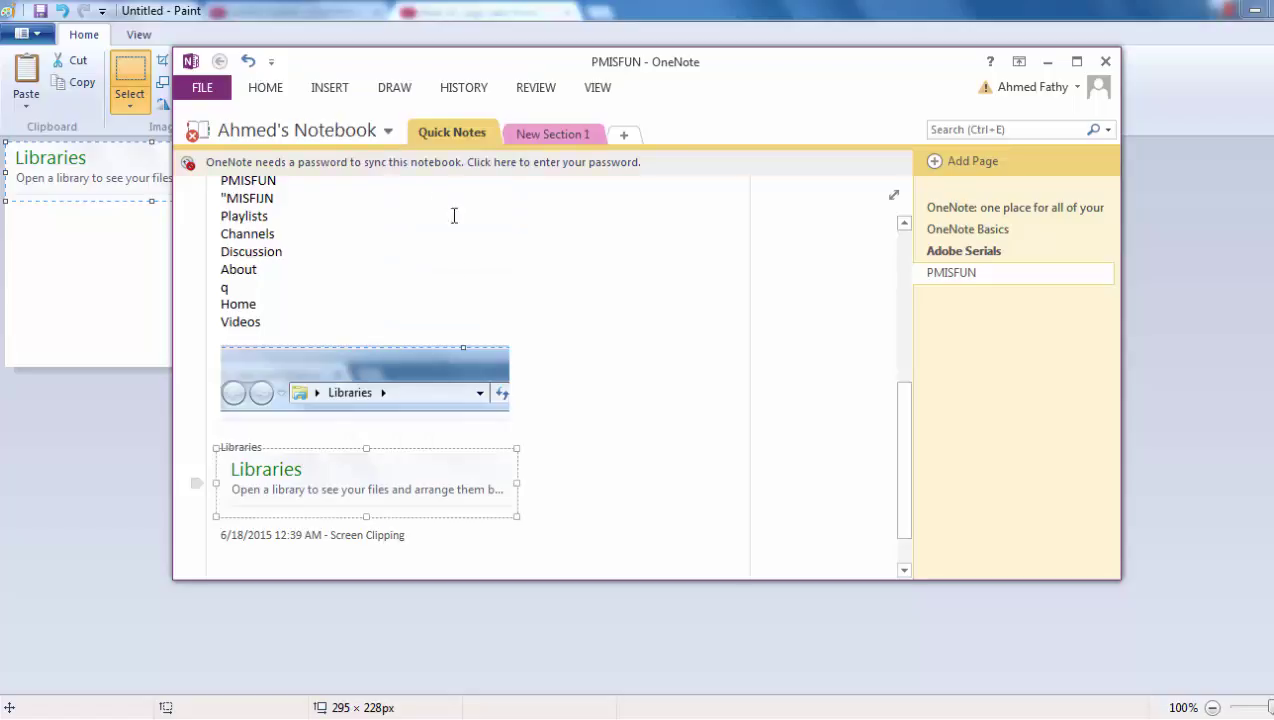
right_click(560, 434)
left_click(659, 521)
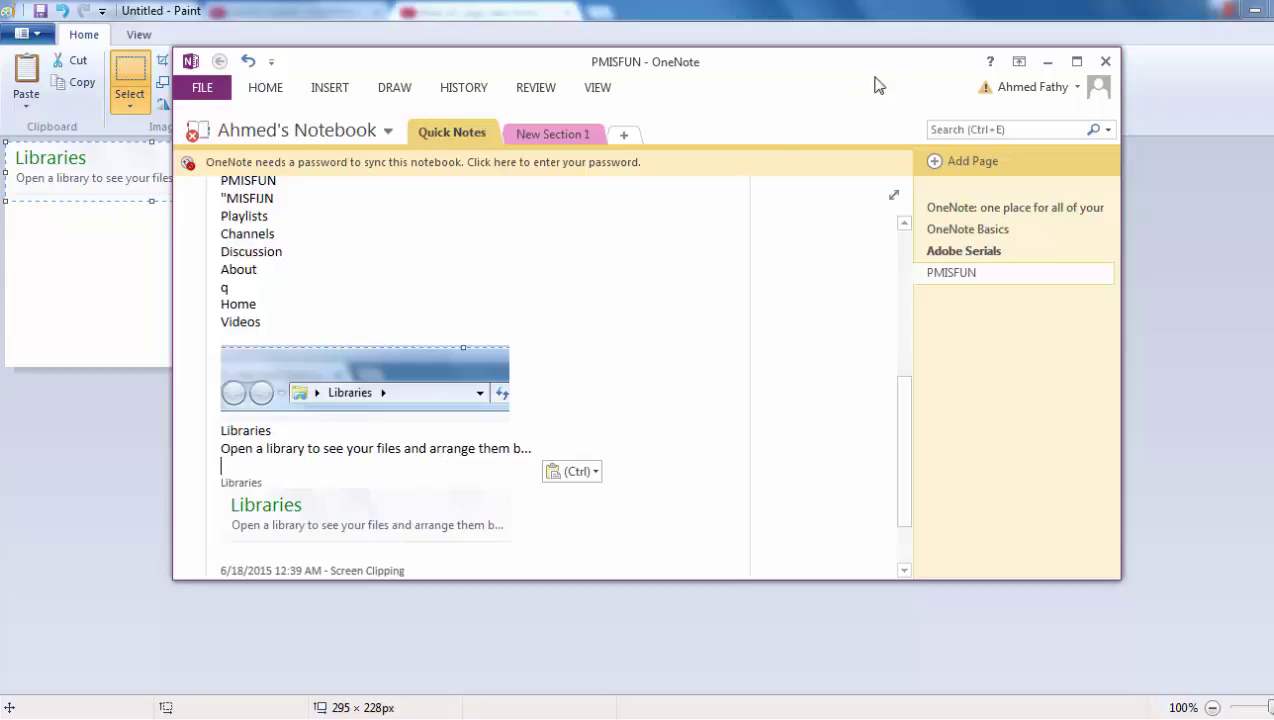
left_click(1047, 61)
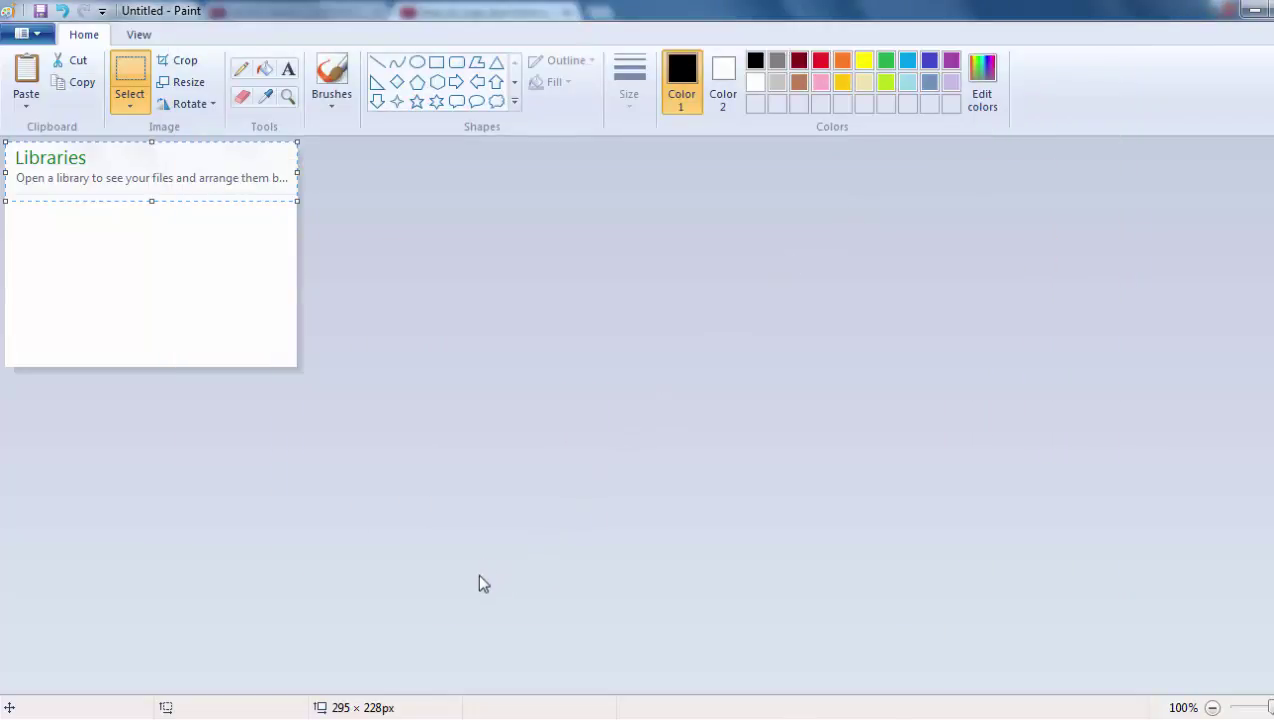
Step: In the blank Word document, view the Insert > Screenshot options without inserting anything
left_click(403, 716)
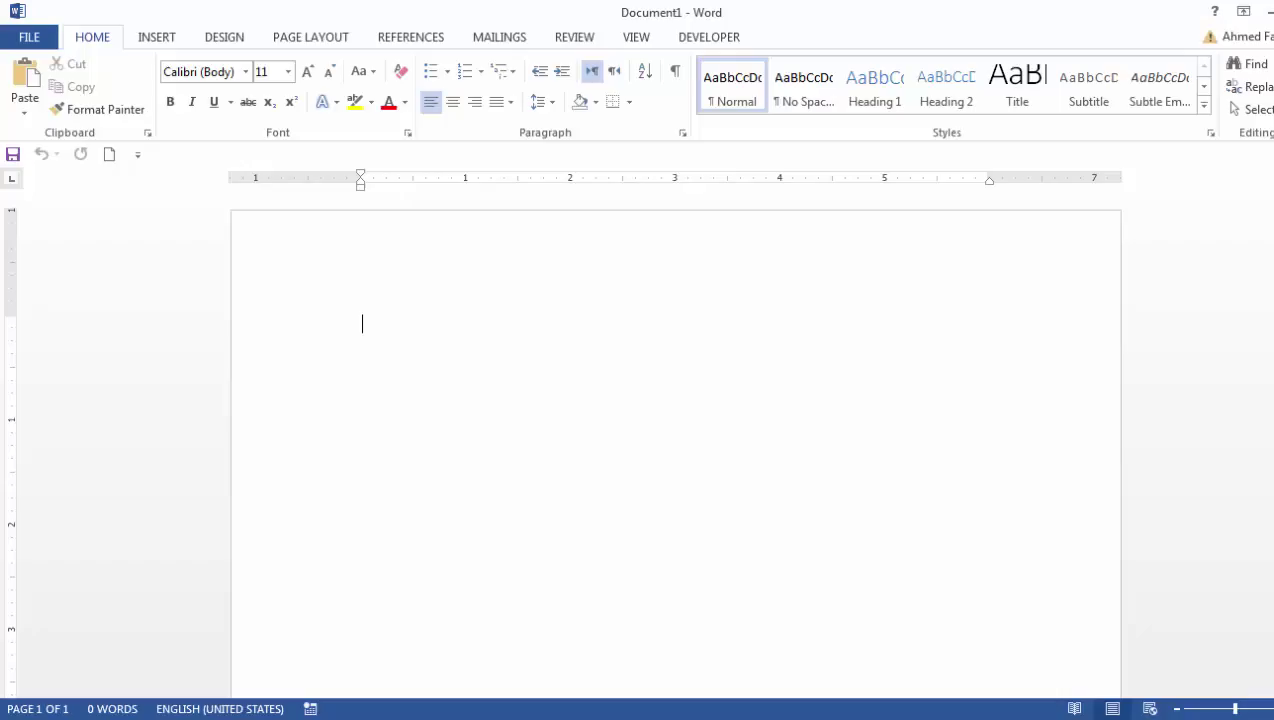
left_click(155, 40)
left_click(379, 110)
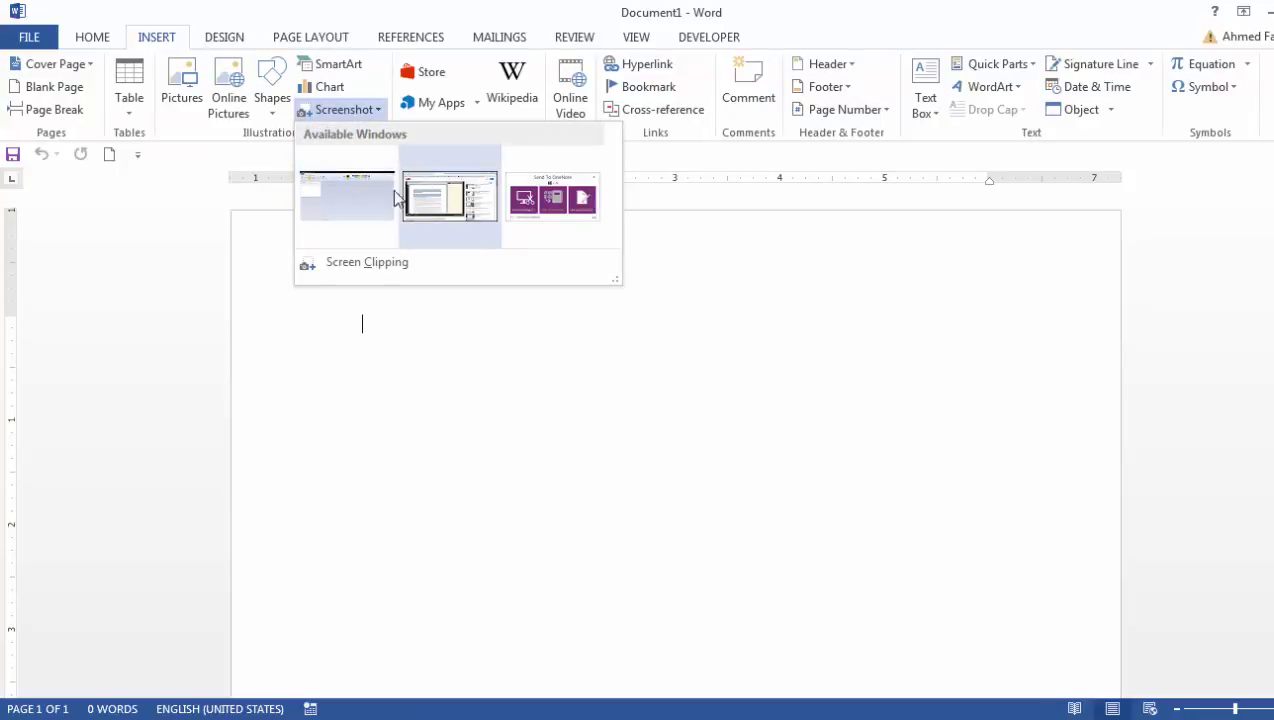
left_click(478, 676)
Step: View Excel's Screenshot options without inserting, then bring the blank PowerPoint presentation forward
key("alt+Tab")
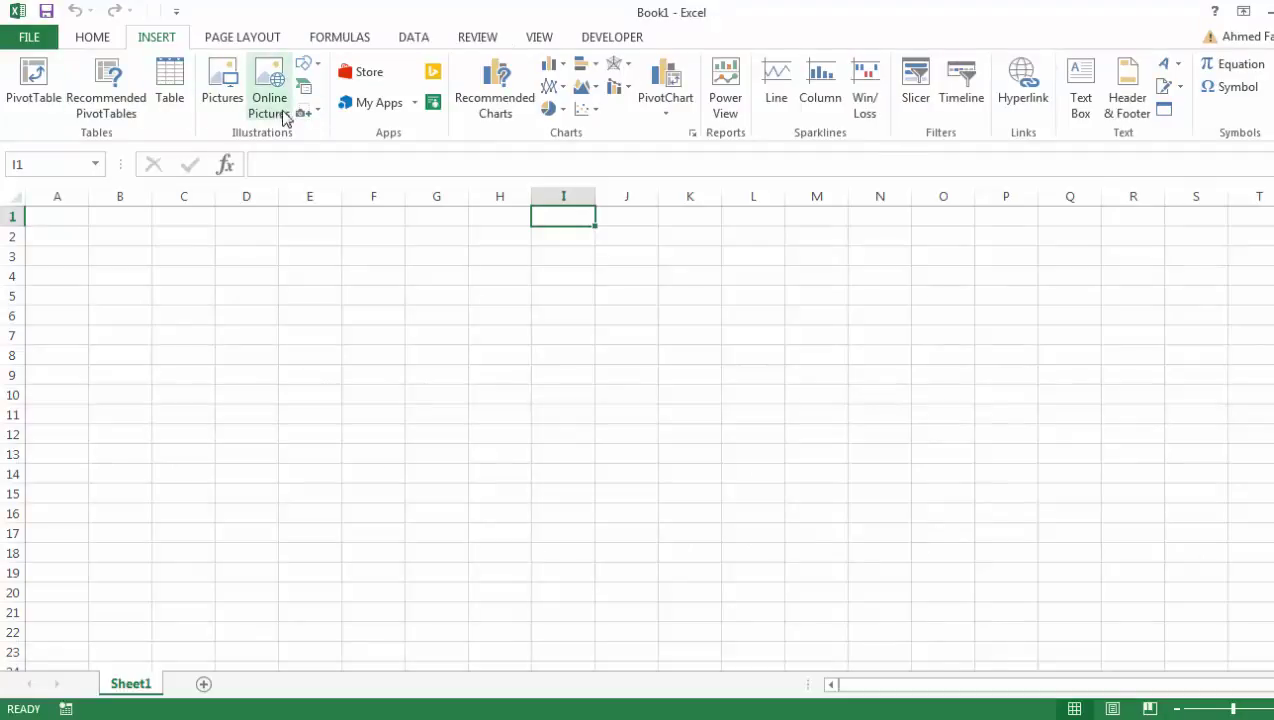
left_click(316, 115)
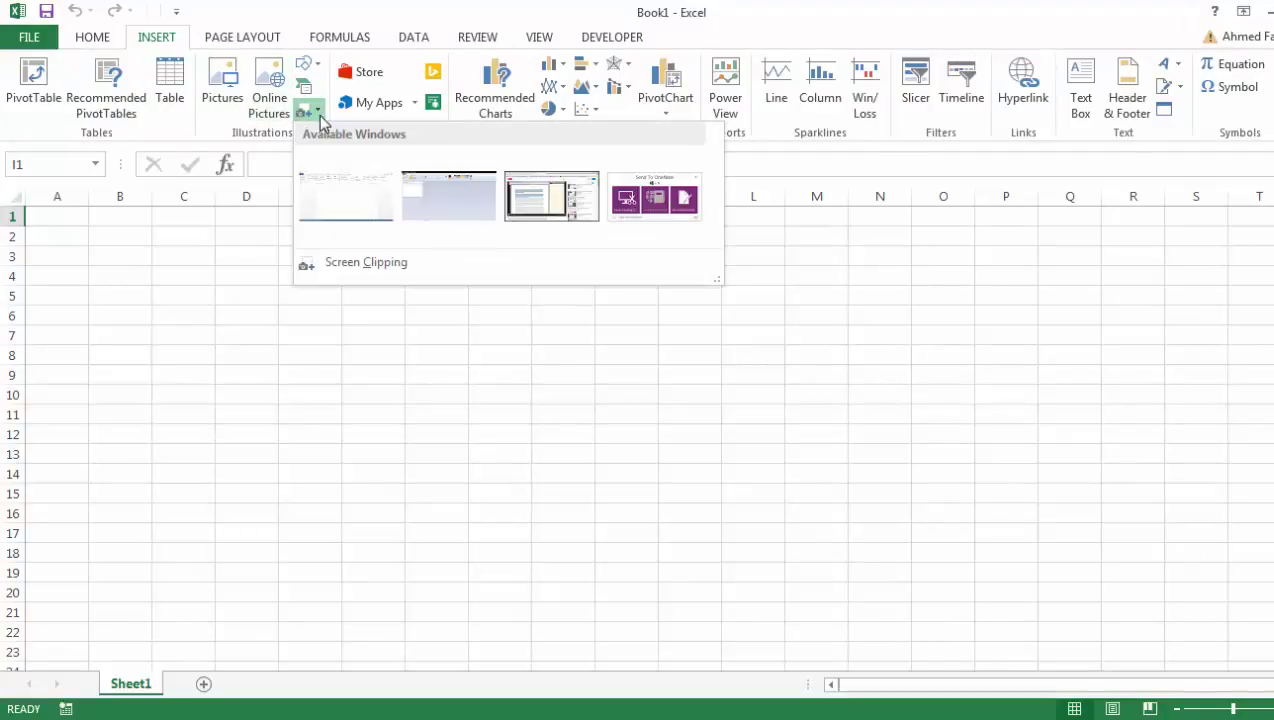
left_click(486, 611)
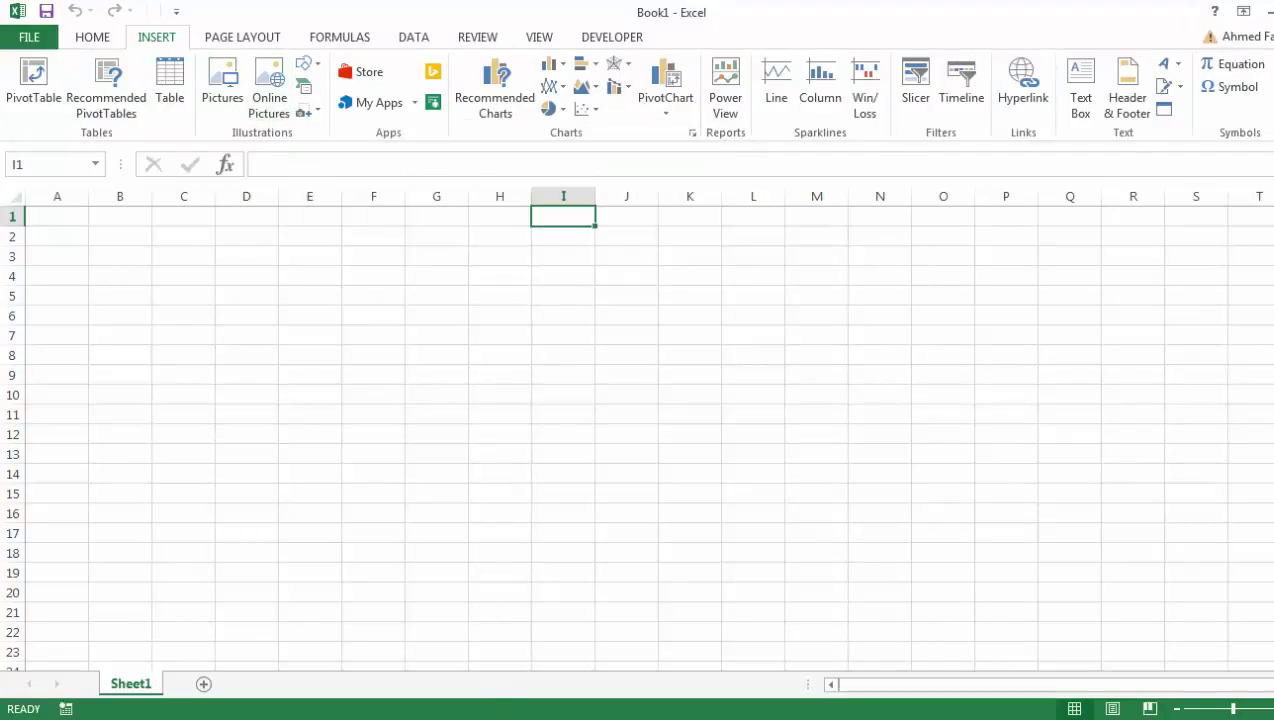
key("alt+Tab")
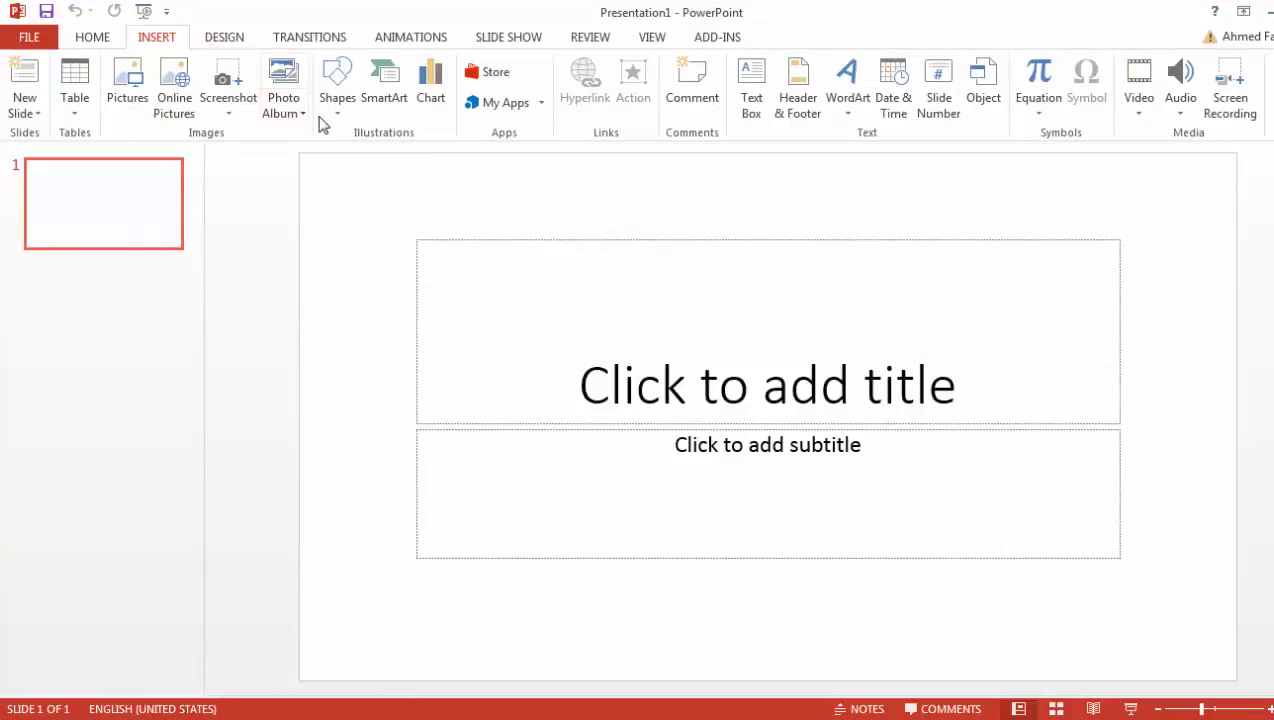
Step: Choose Screen Clipping from PowerPoint's Insert > Screenshot menu to capture the Excel window
left_click(242, 122)
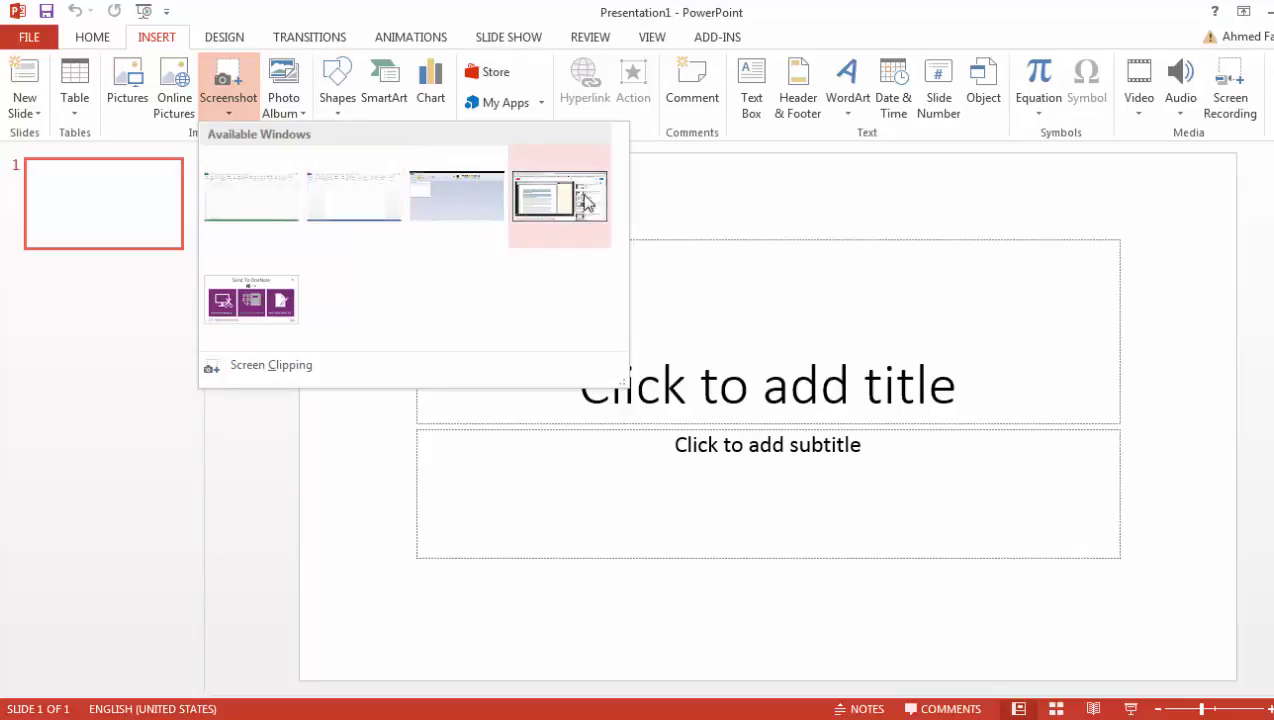
left_click(686, 222)
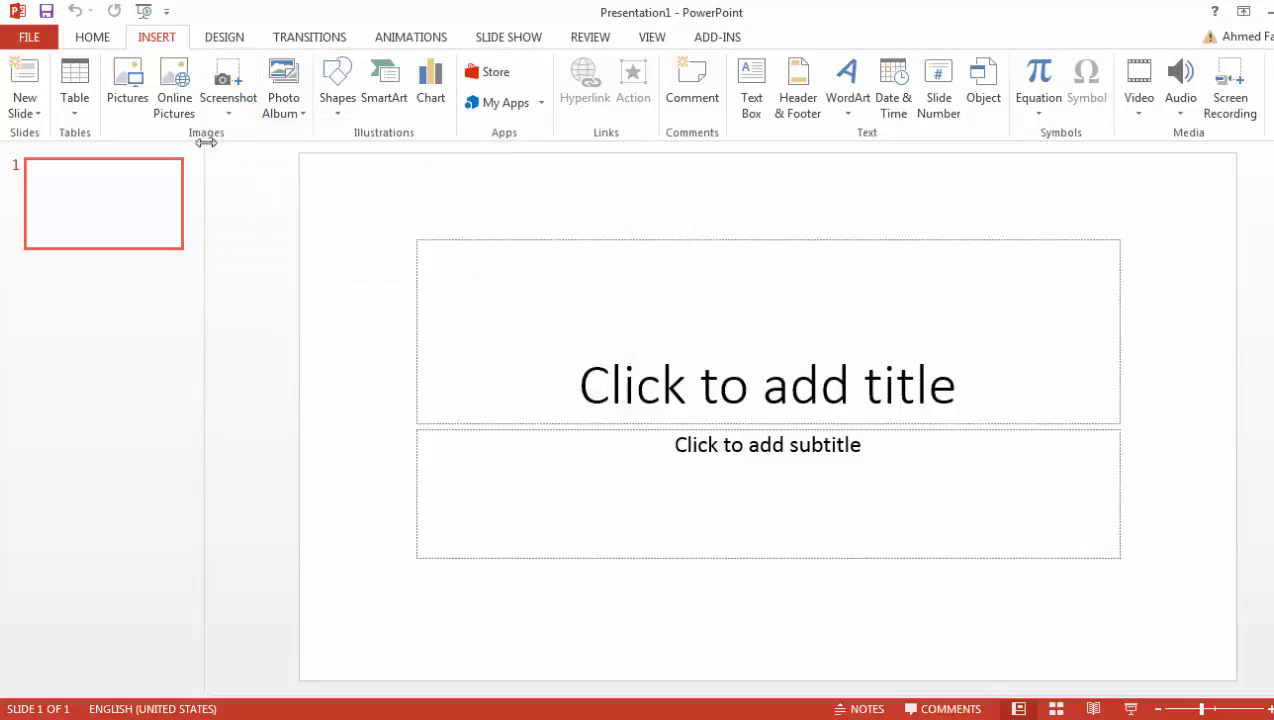
left_click(226, 118)
left_click(266, 365)
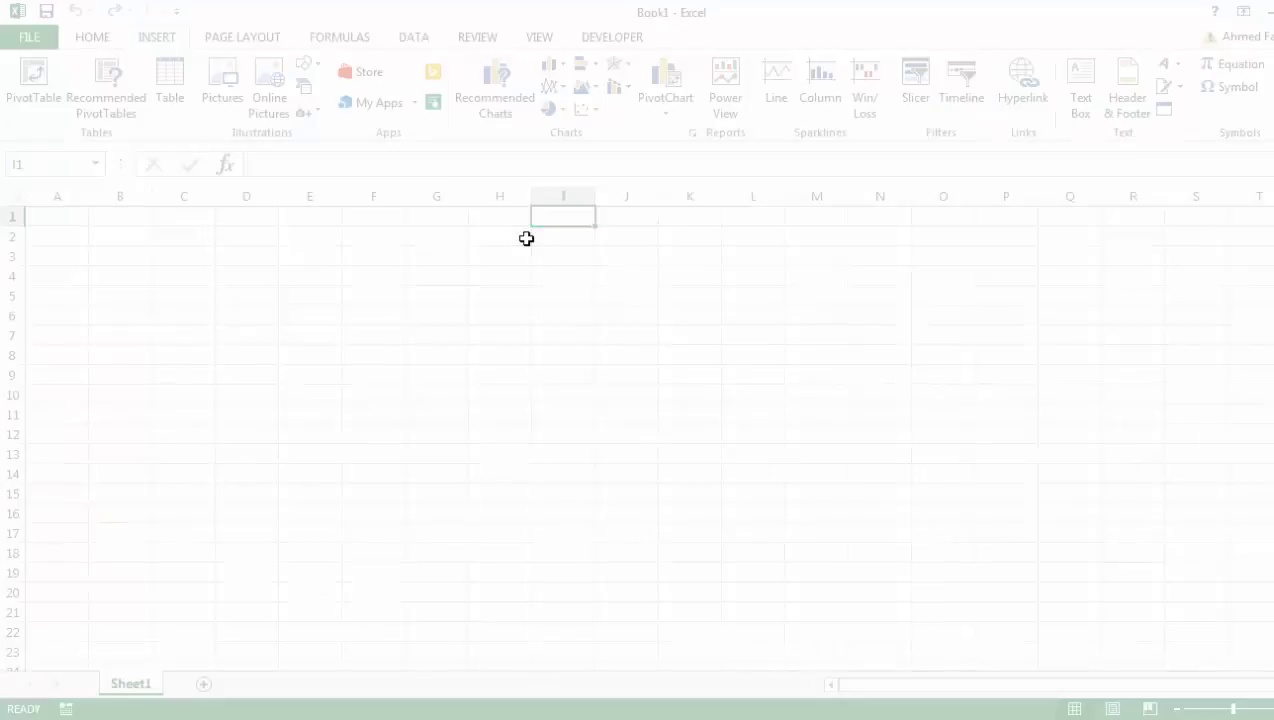